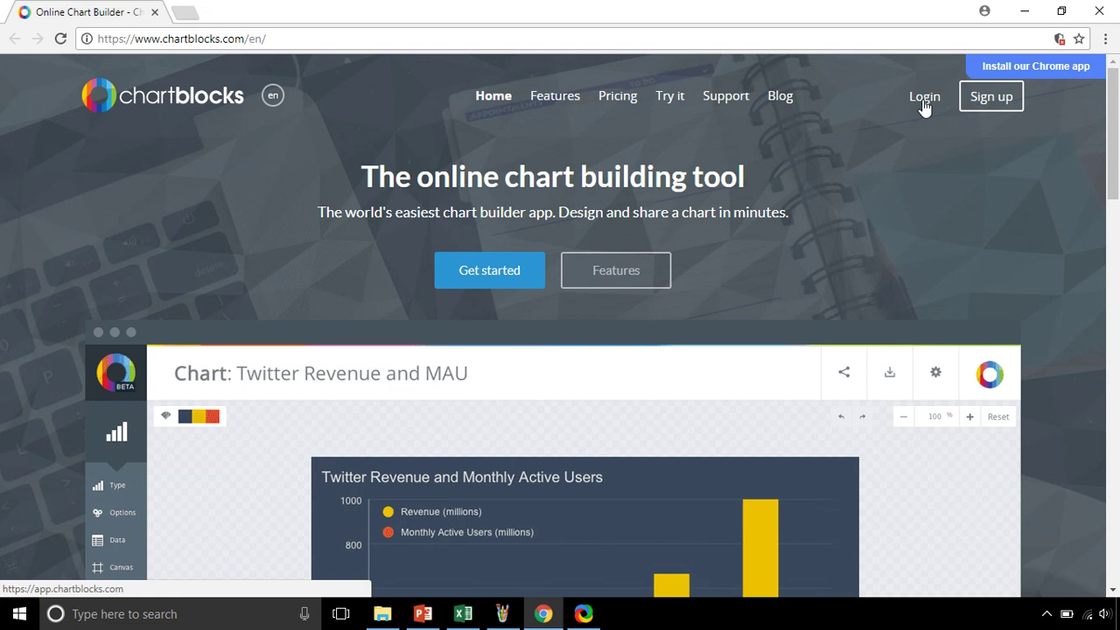
# - Log in to the account and delete the Novel_Series_Checkouts_4 and Youth_Novel_Series_Checkouts_by_Month charts
pyautogui.click(925, 98)
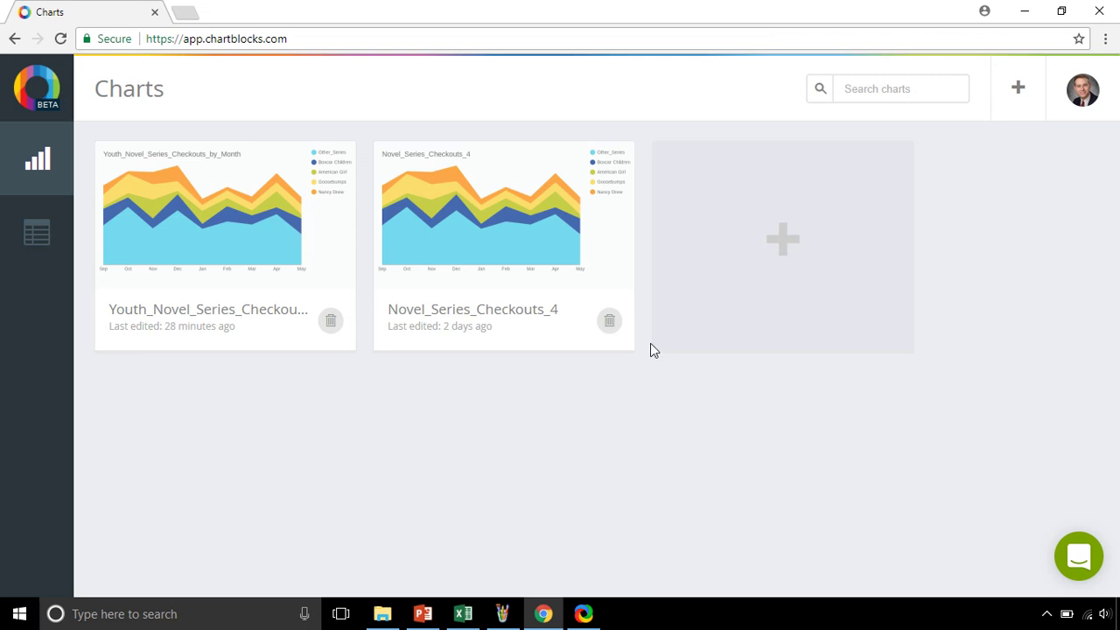
pyautogui.click(609, 321)
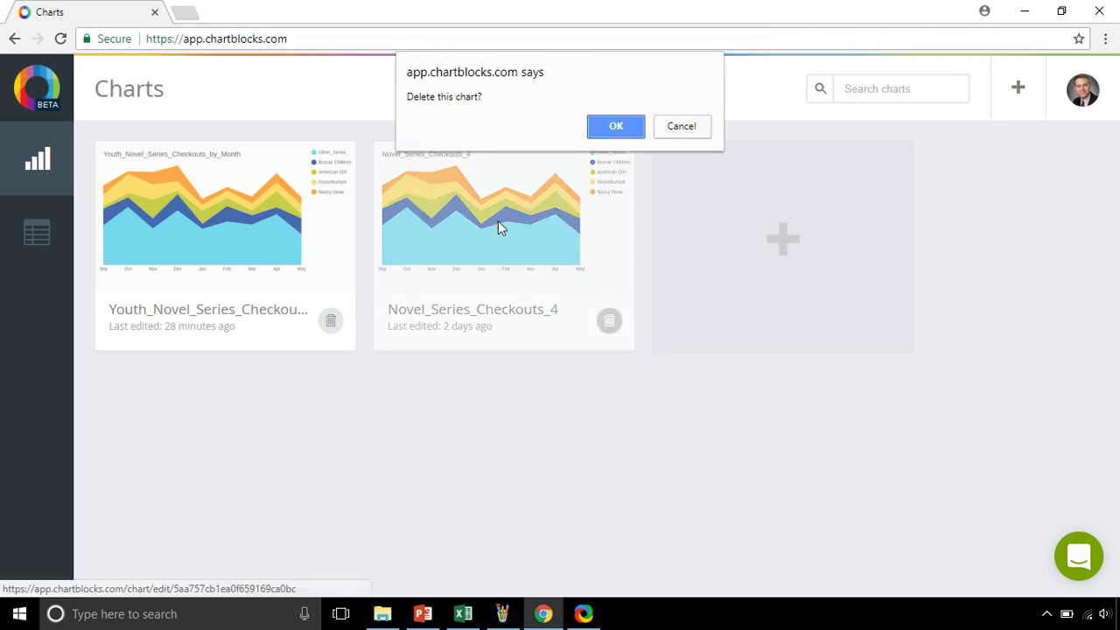
pyautogui.press('Return')
pyautogui.click(331, 323)
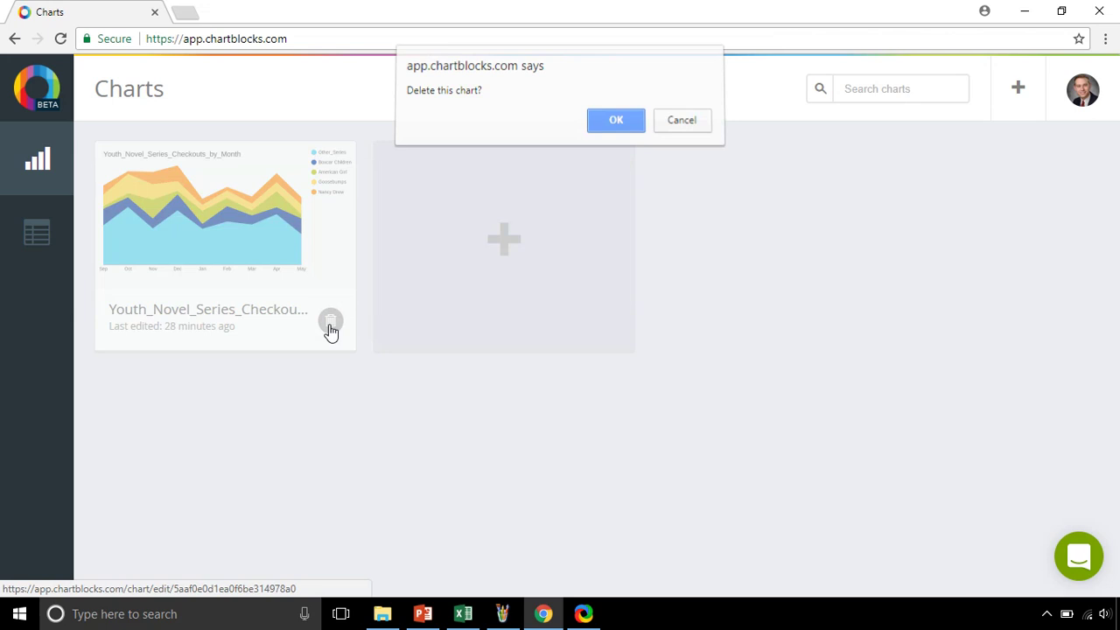
pyautogui.click(618, 122)
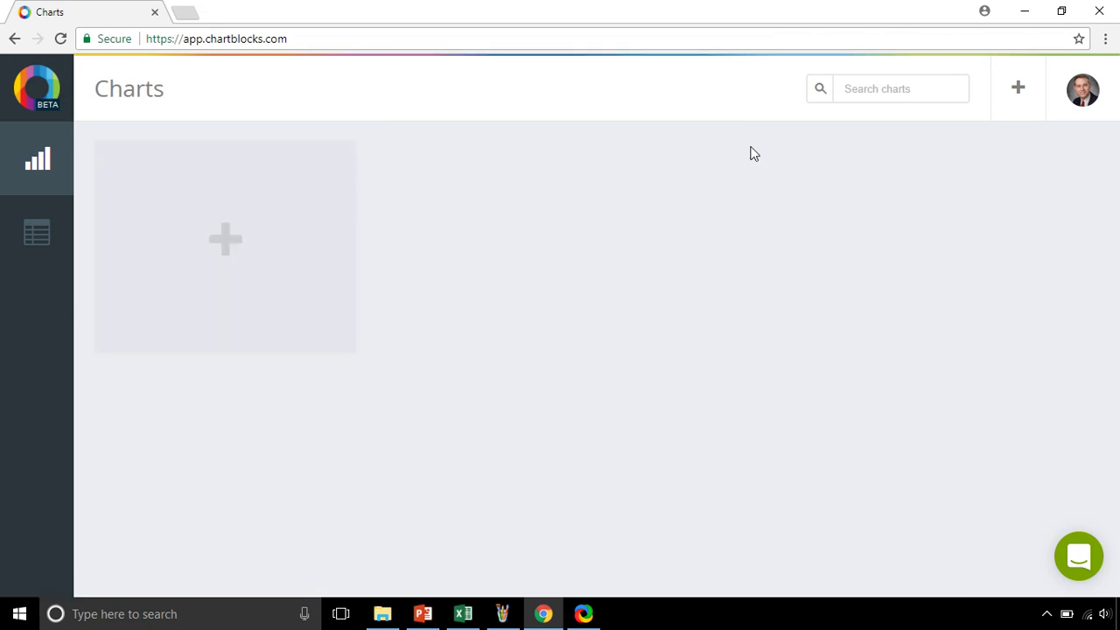
pyautogui.click(1081, 110)
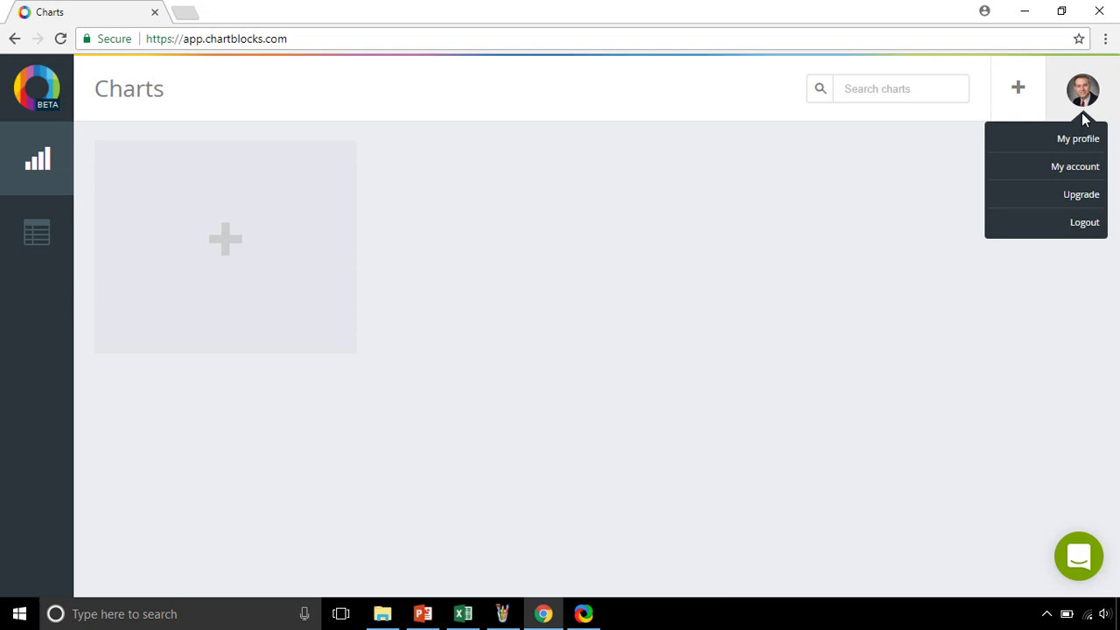
pyautogui.click(733, 115)
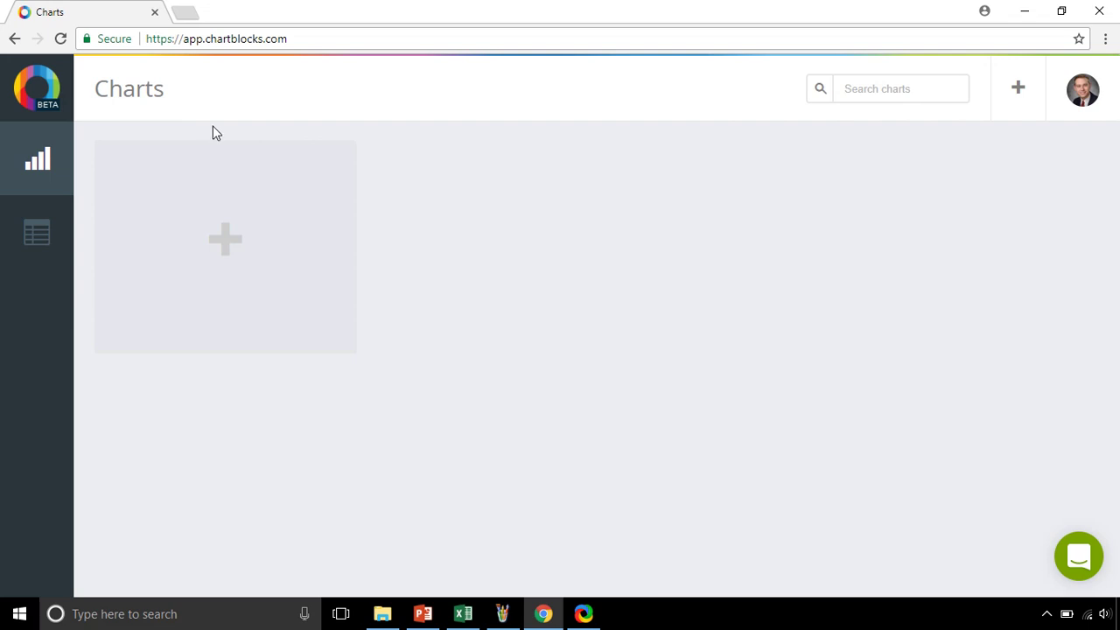
# - Start a new chart and upload the spreadsheet CIRCULATION_school_4.csv from the Documents folder as its dataset
pyautogui.click(220, 245)
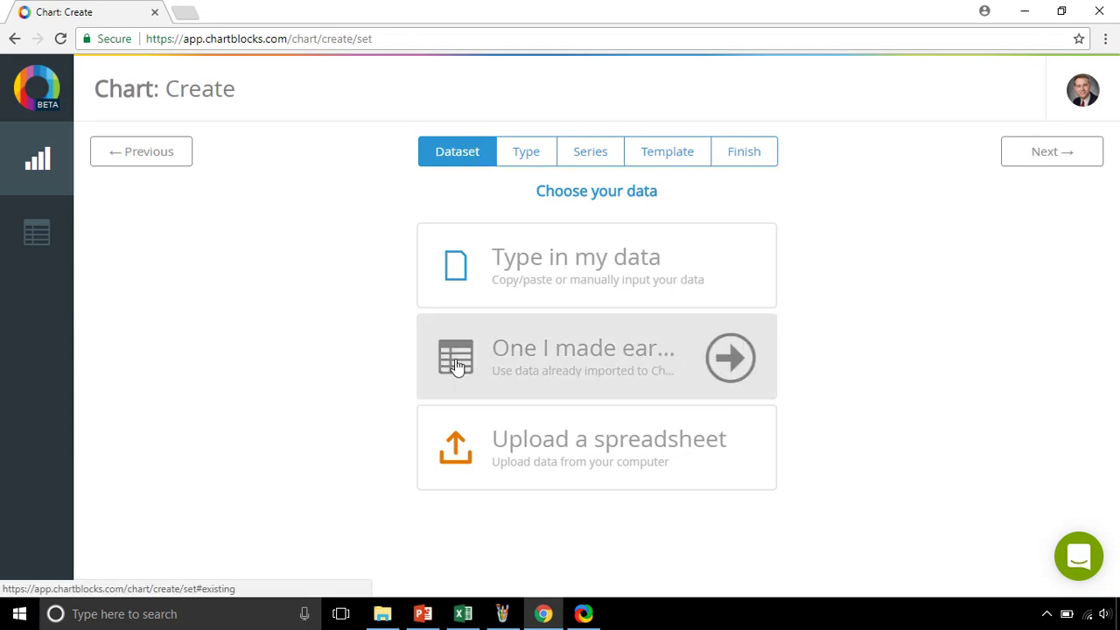
pyautogui.click(644, 467)
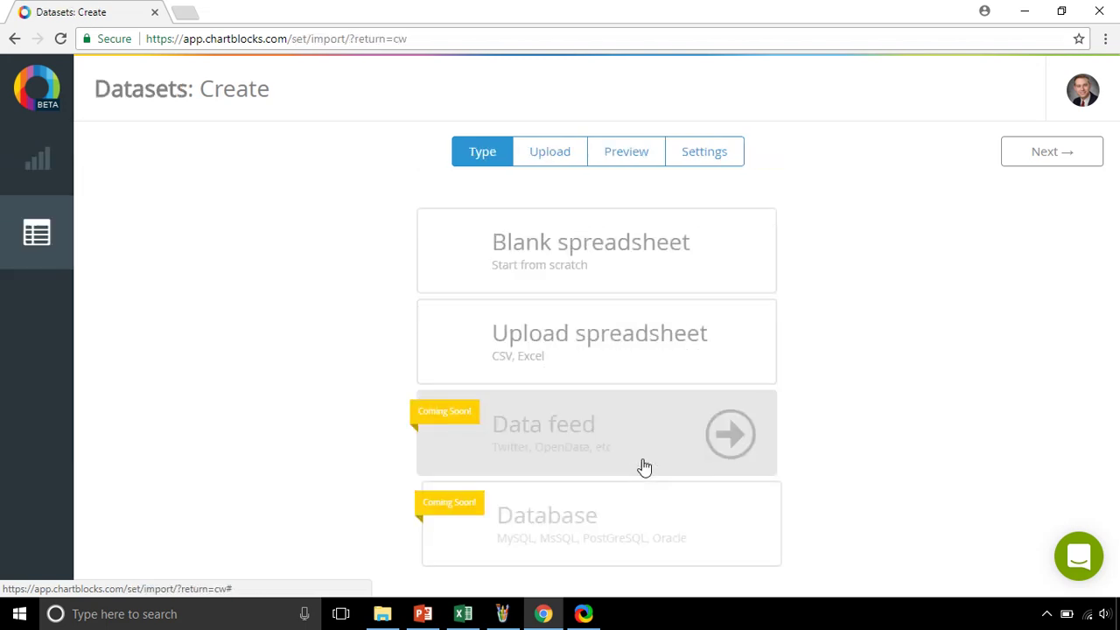
pyautogui.click(639, 359)
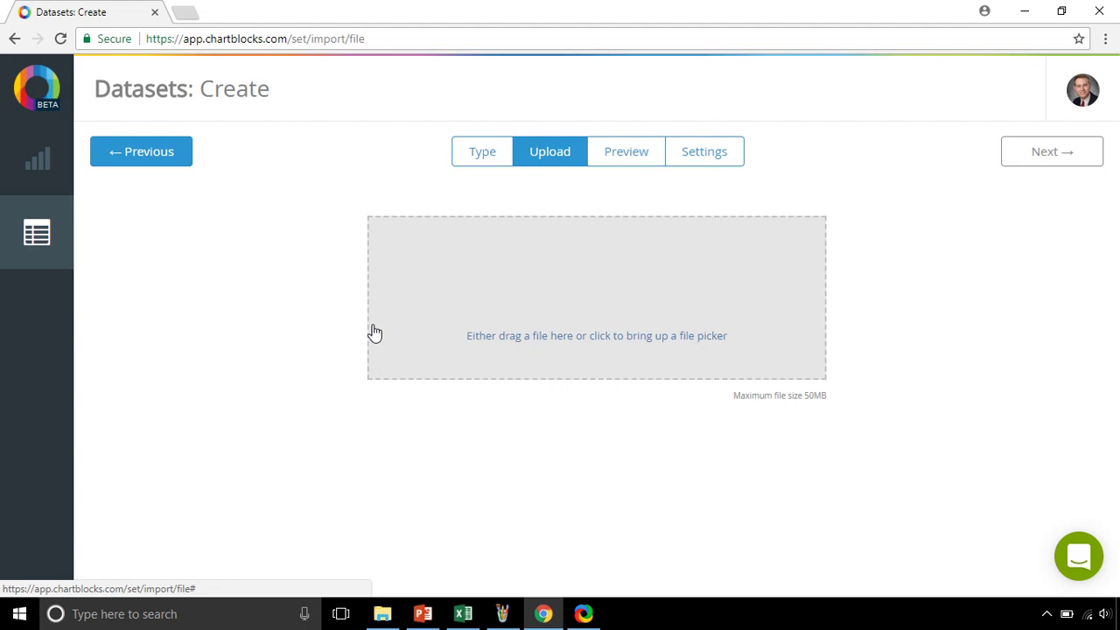
pyautogui.click(638, 309)
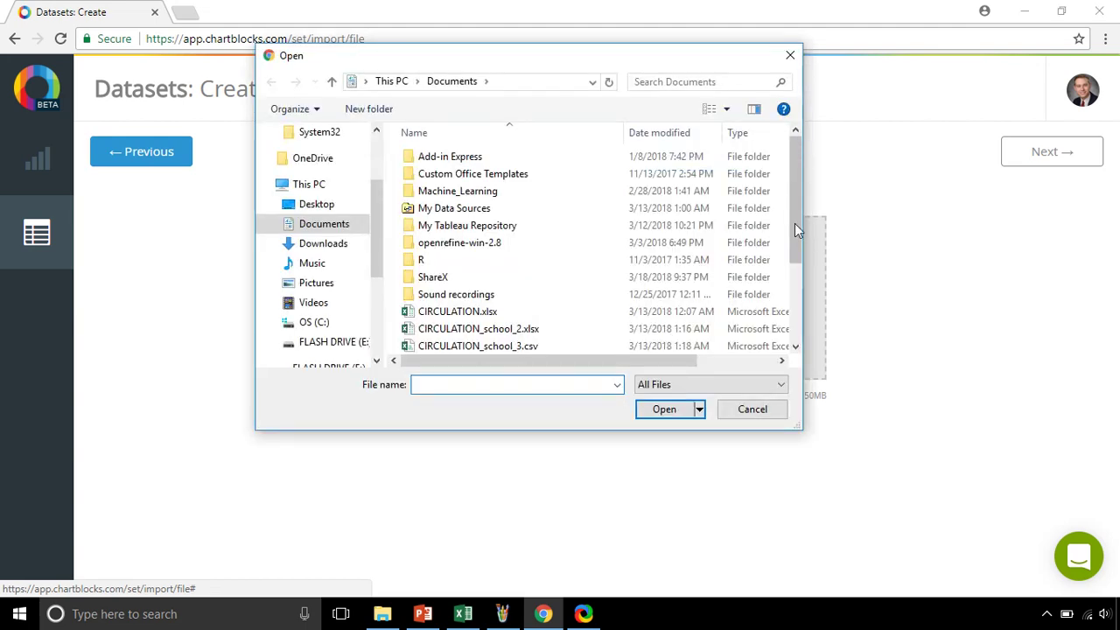
pyautogui.moveTo(795, 223); pyautogui.dragTo(799, 285)
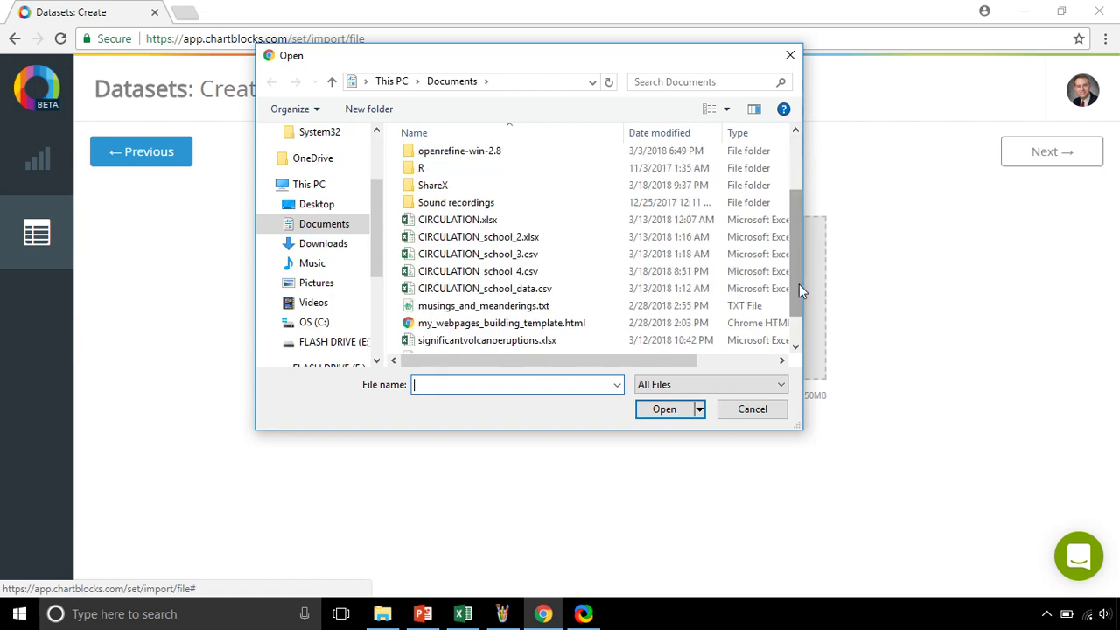
pyautogui.click(685, 278)
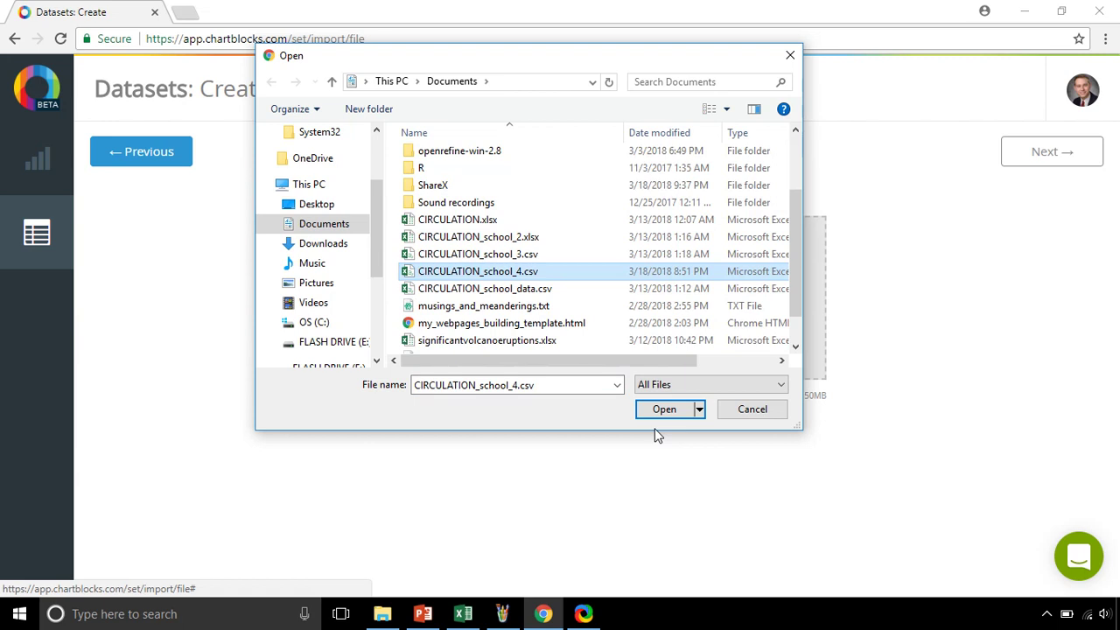
pyautogui.click(663, 409)
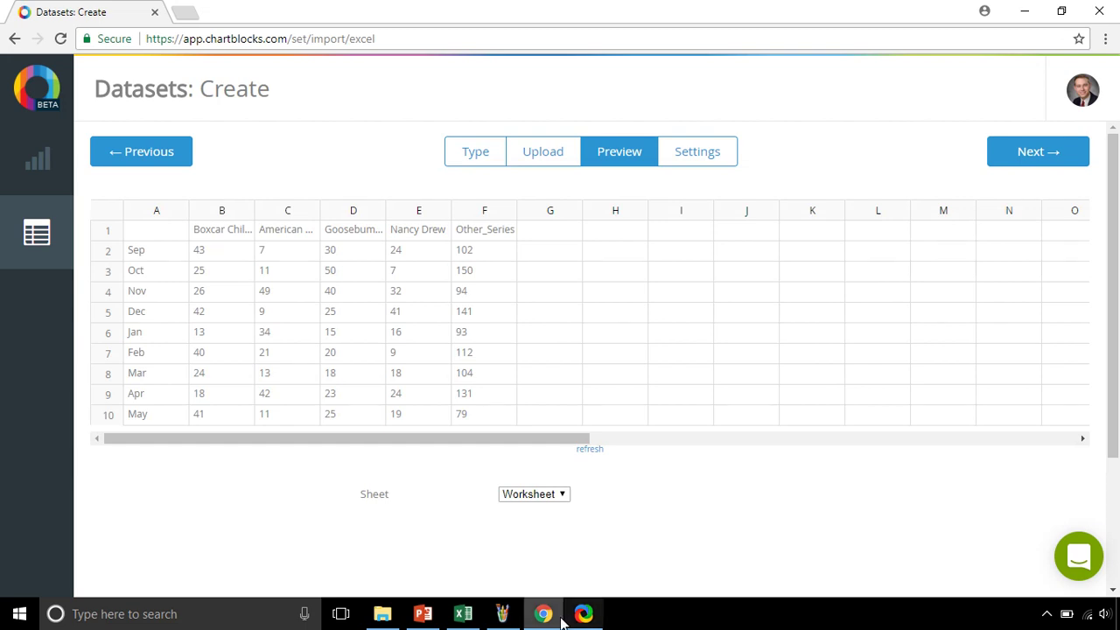
# - Switch to Excel to compare the CIRCULATION_school_4.csv sheet with the import preview, and return to the preview
pyautogui.click(464, 613)
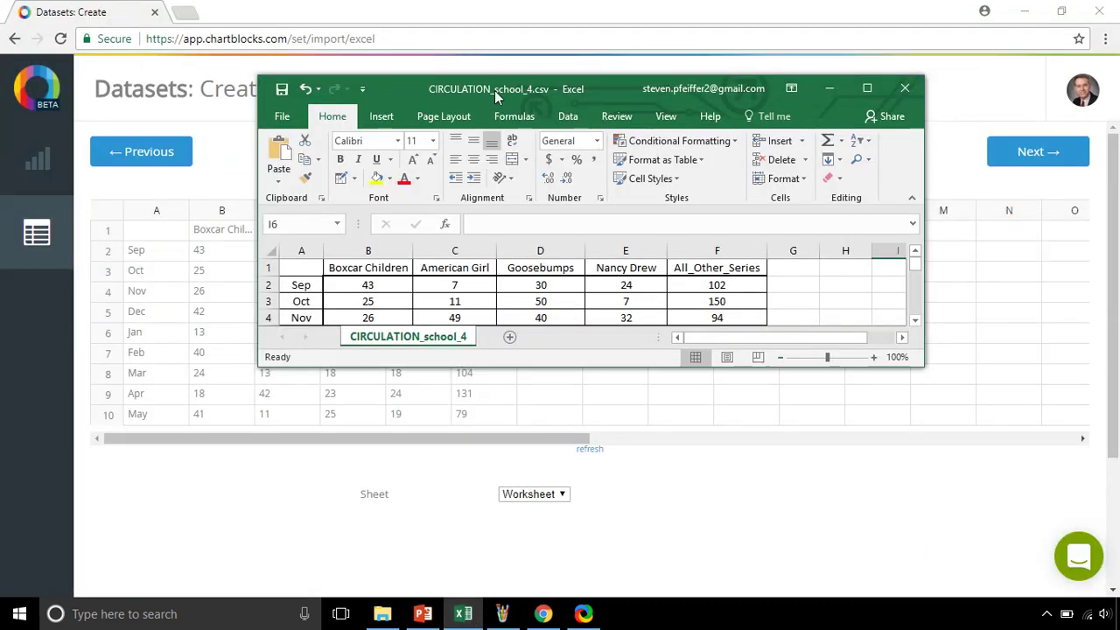
pyautogui.moveTo(496, 97); pyautogui.dragTo(569, 76)
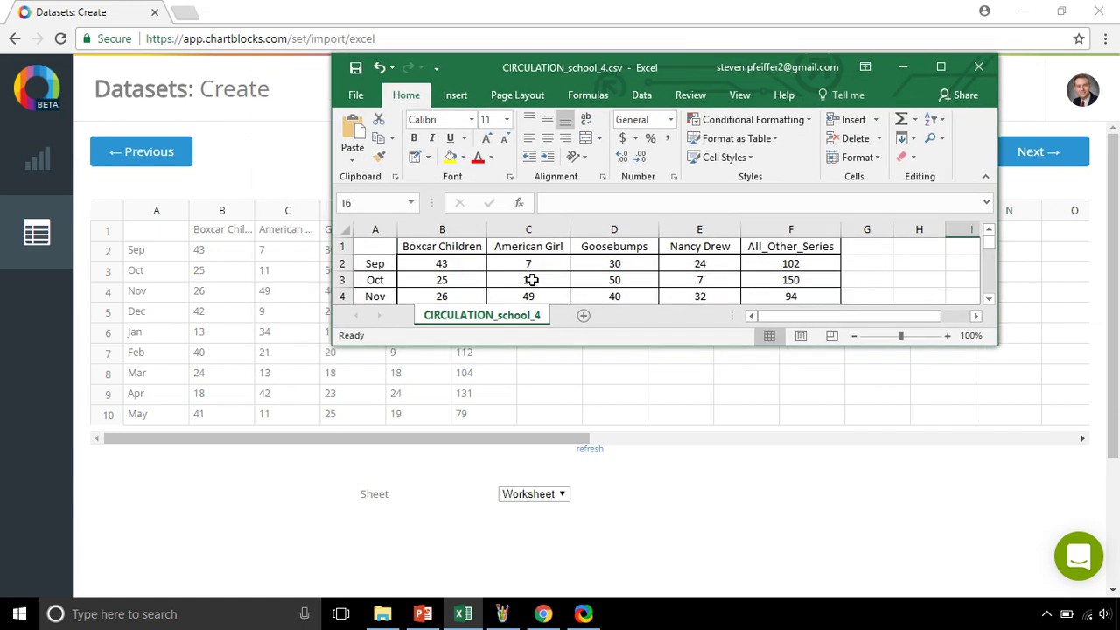
pyautogui.click(904, 71)
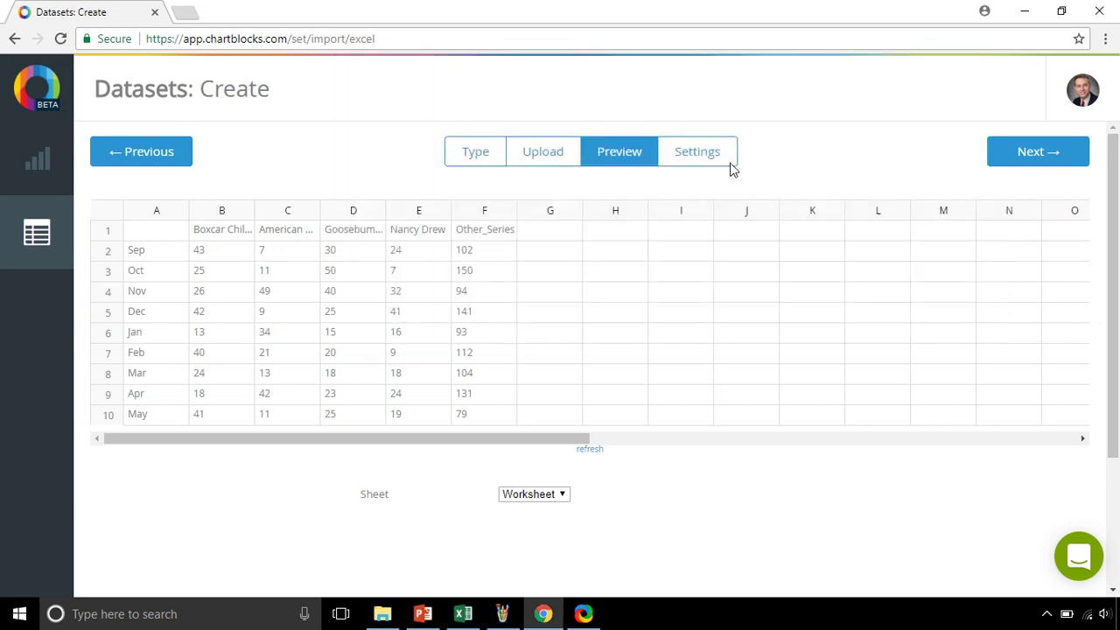
# - Accept the previewed worksheet and name the dataset "Kids' Novel Series Checkouts by Month"
pyautogui.click(1041, 153)
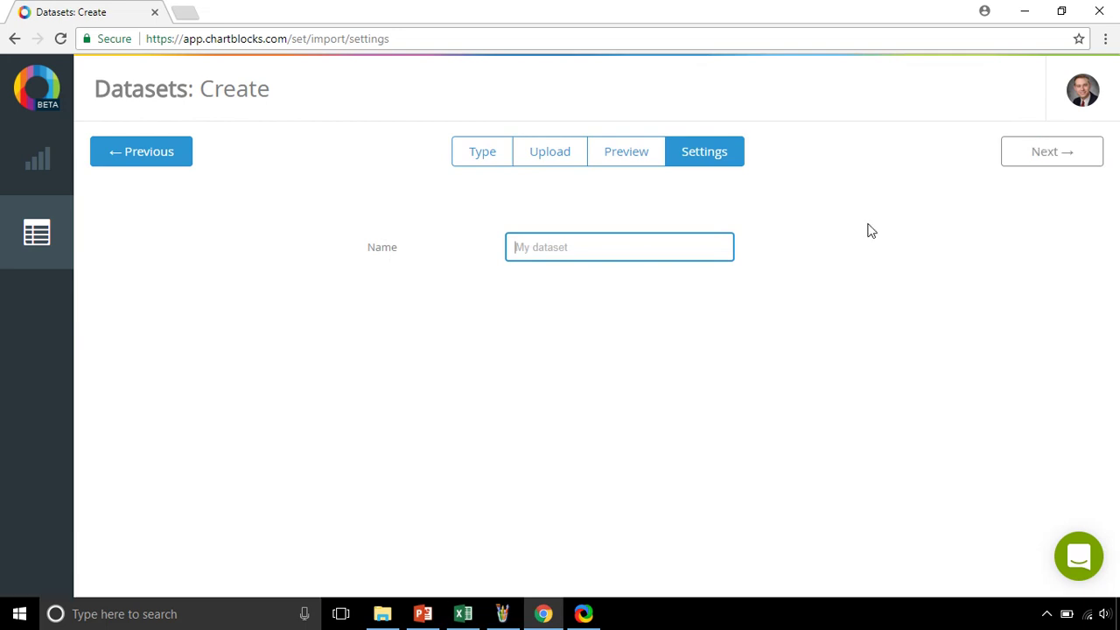
pyautogui.write('Kids')
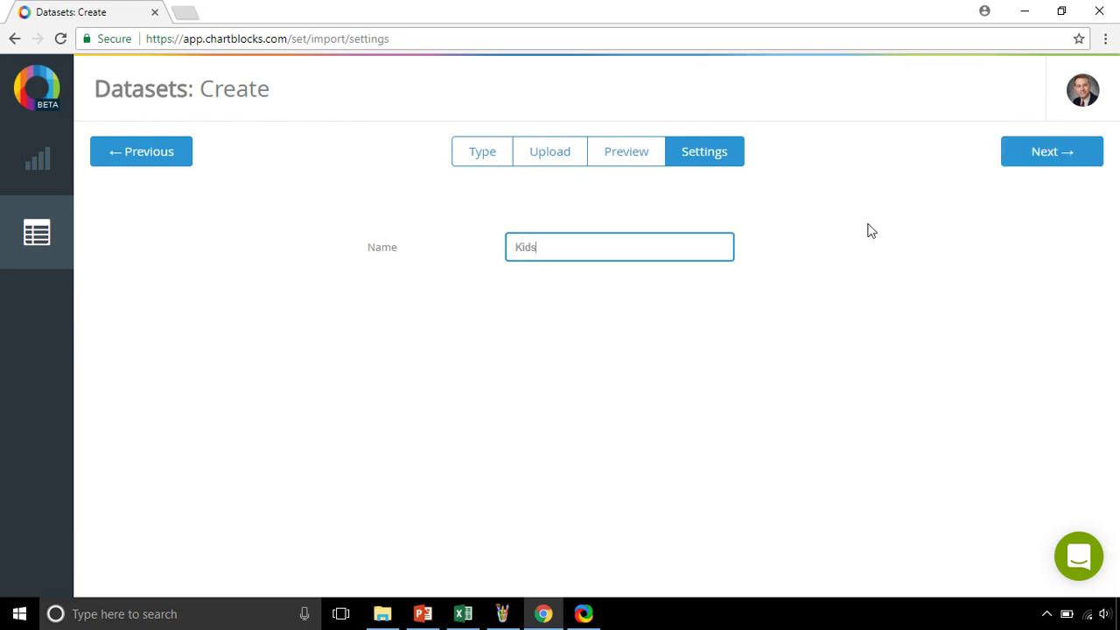
pyautogui.write("' Novel Series Checkouts ")
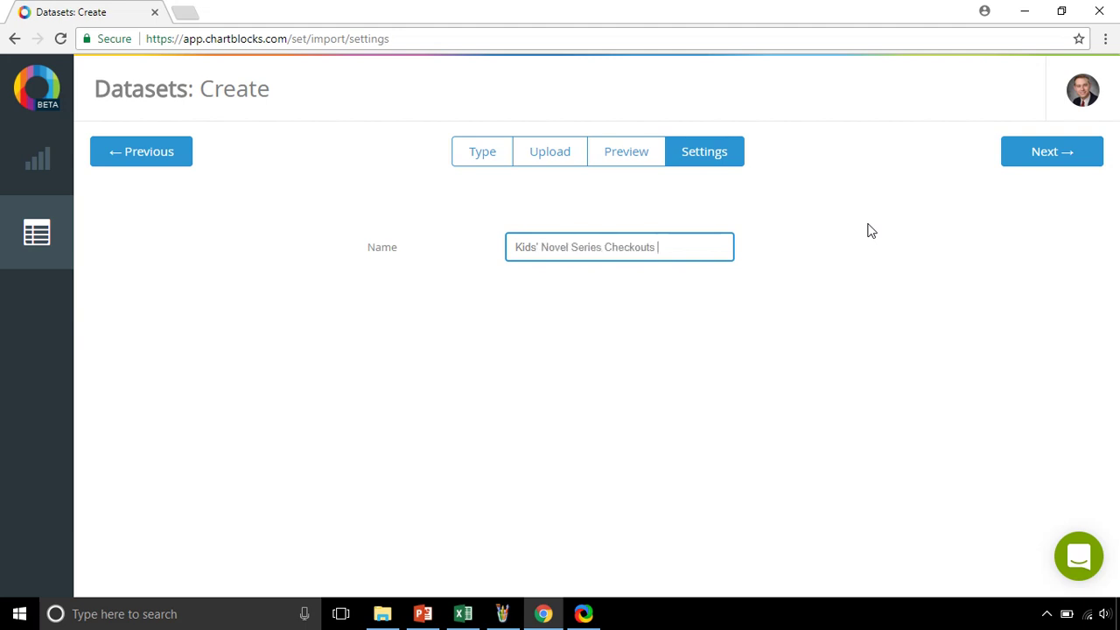
pyautogui.write('by Month')
pyautogui.click(1051, 157)
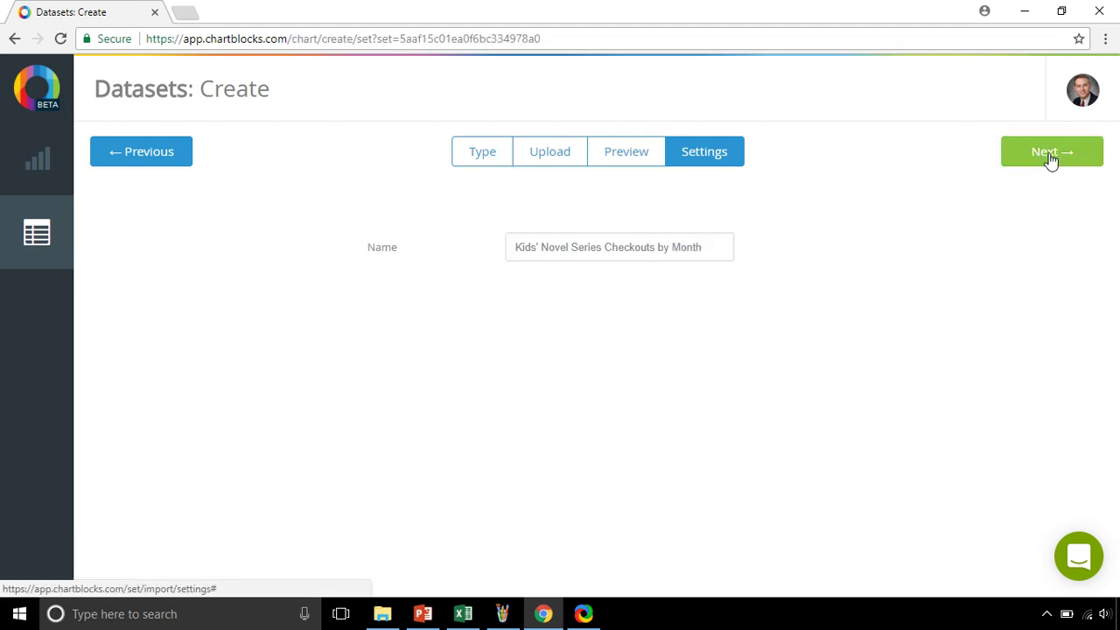
# - Use the imported dataset for the chart and choose the Area chart type
pyautogui.click(1051, 154)
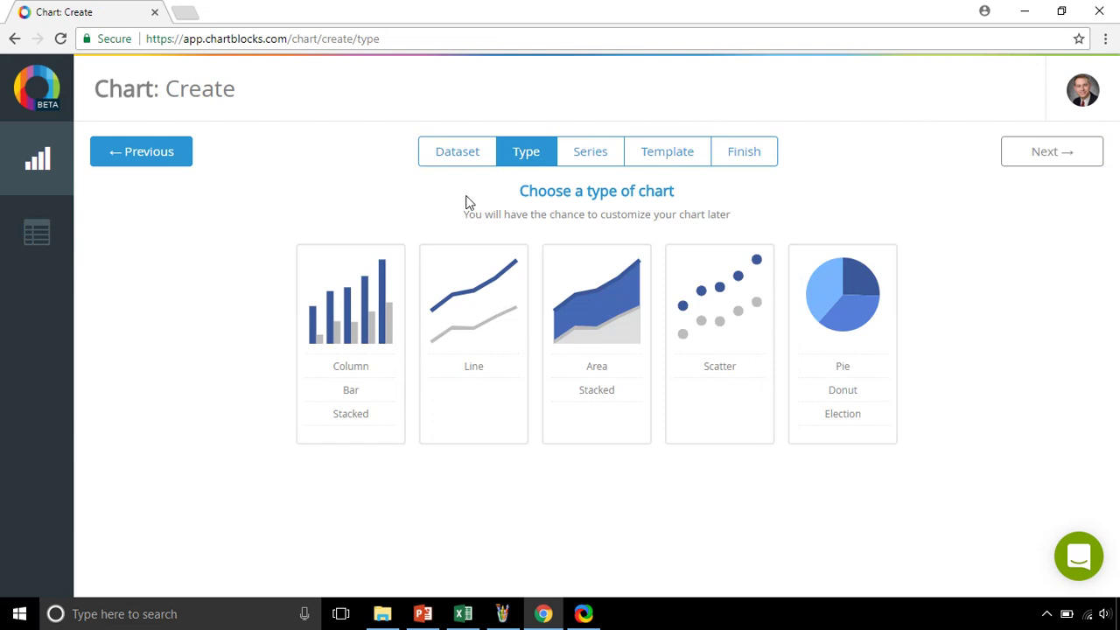
pyautogui.click(576, 312)
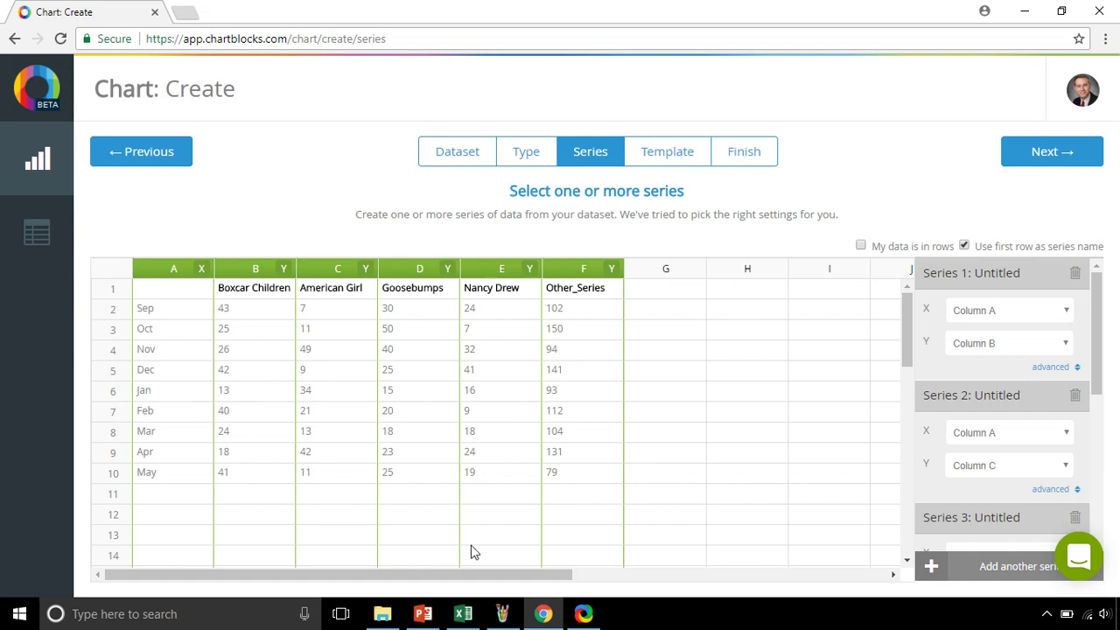
# - Switch to Paint to look at the untitled chart sketch, return to the series setup and dismiss the battery notification
pyautogui.moveTo(501, 619)
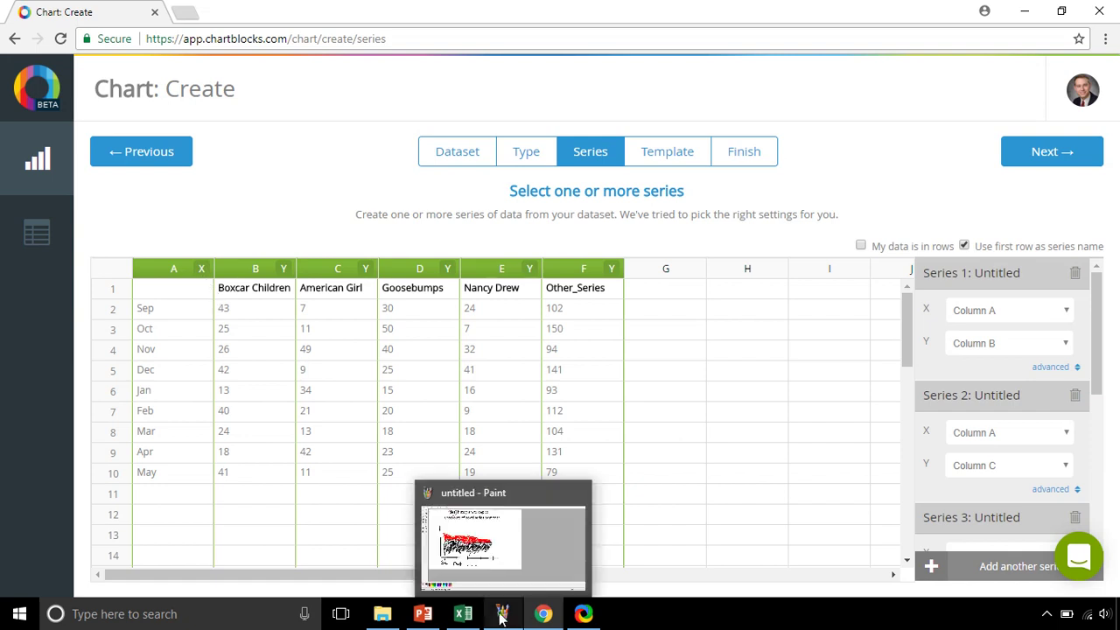
pyautogui.click(502, 616)
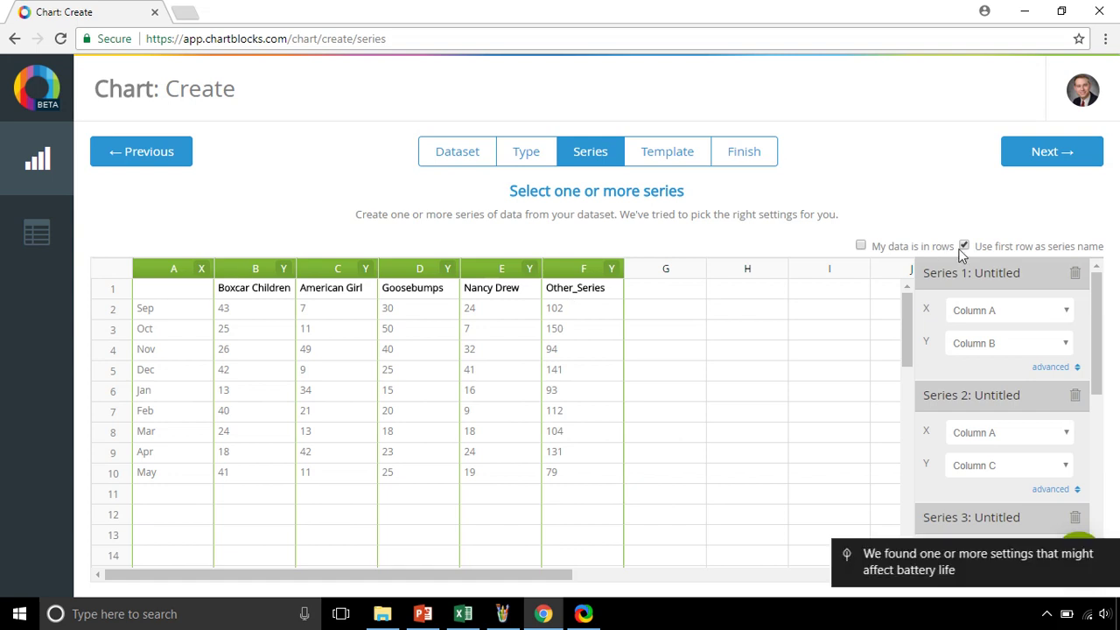
pyautogui.click(1106, 555)
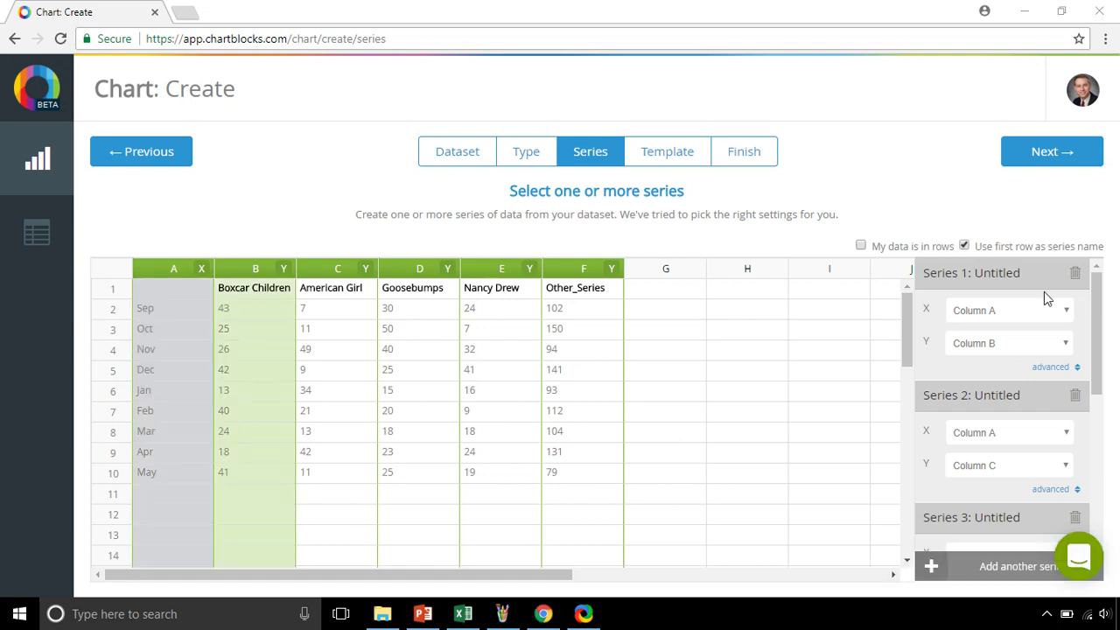
# - Turn the first-row-as-series-name option off and on again, and check the names and columns of all five series
pyautogui.click(966, 248)
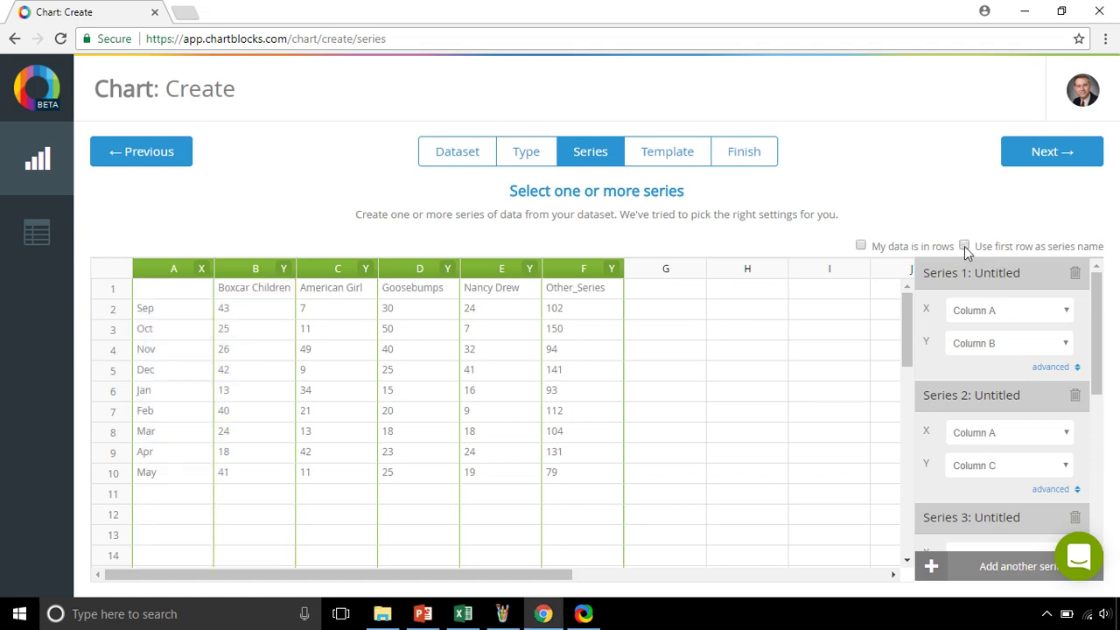
pyautogui.click(965, 248)
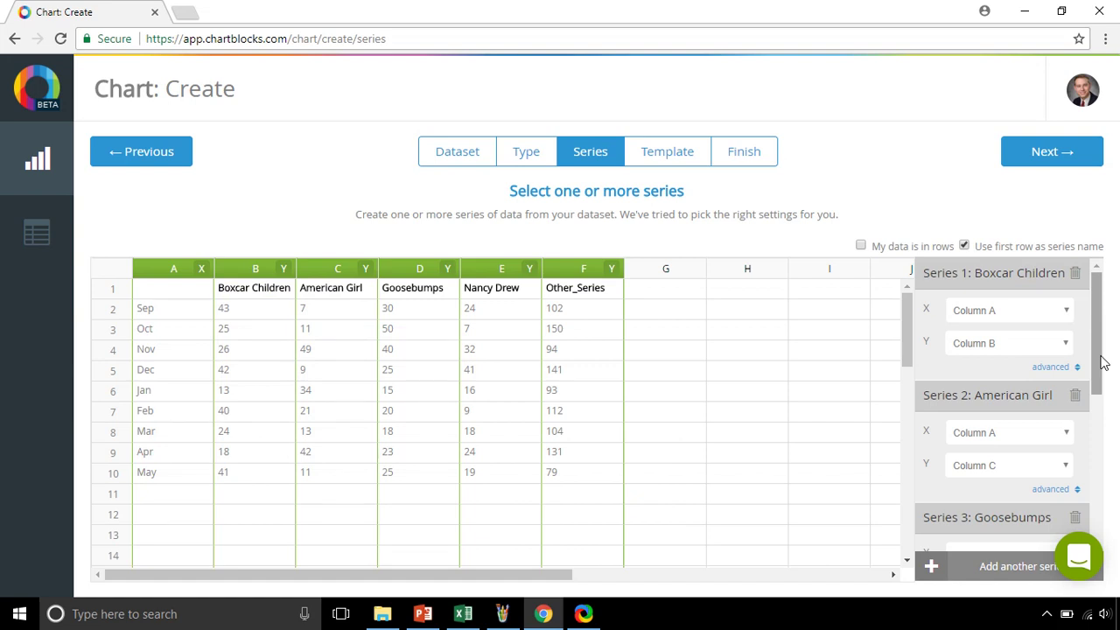
pyautogui.moveTo(1103, 363); pyautogui.dragTo(1103, 502)
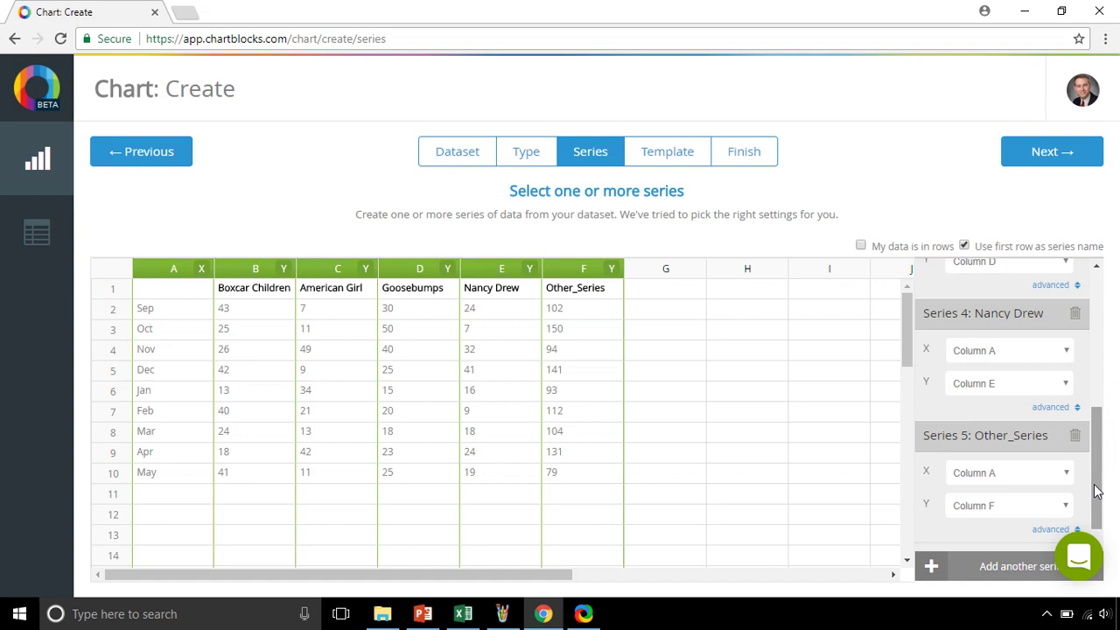
pyautogui.moveTo(1098, 492); pyautogui.dragTo(1098, 503)
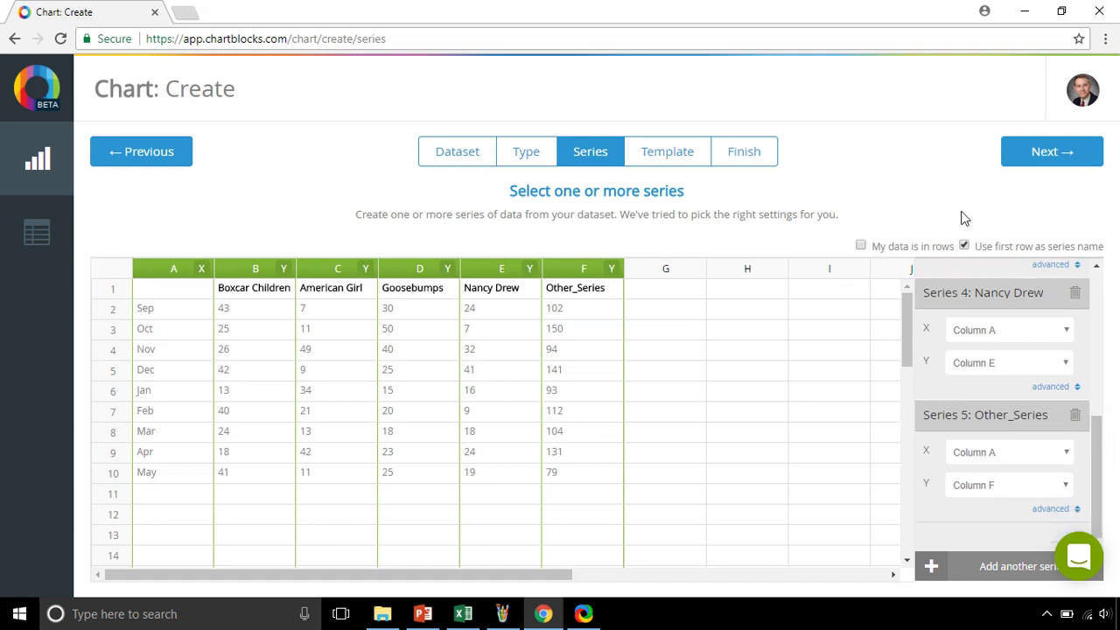
# - Accept the series, apply the template with the light blue Other_Series area, and open the finished chart for customizing
pyautogui.click(1016, 152)
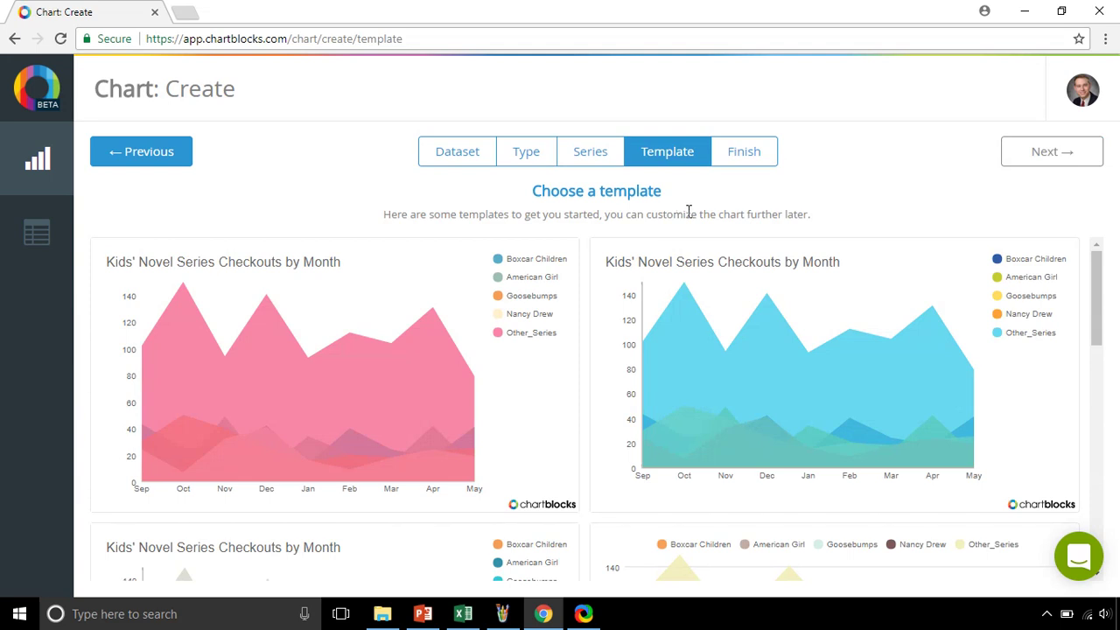
pyautogui.click(812, 370)
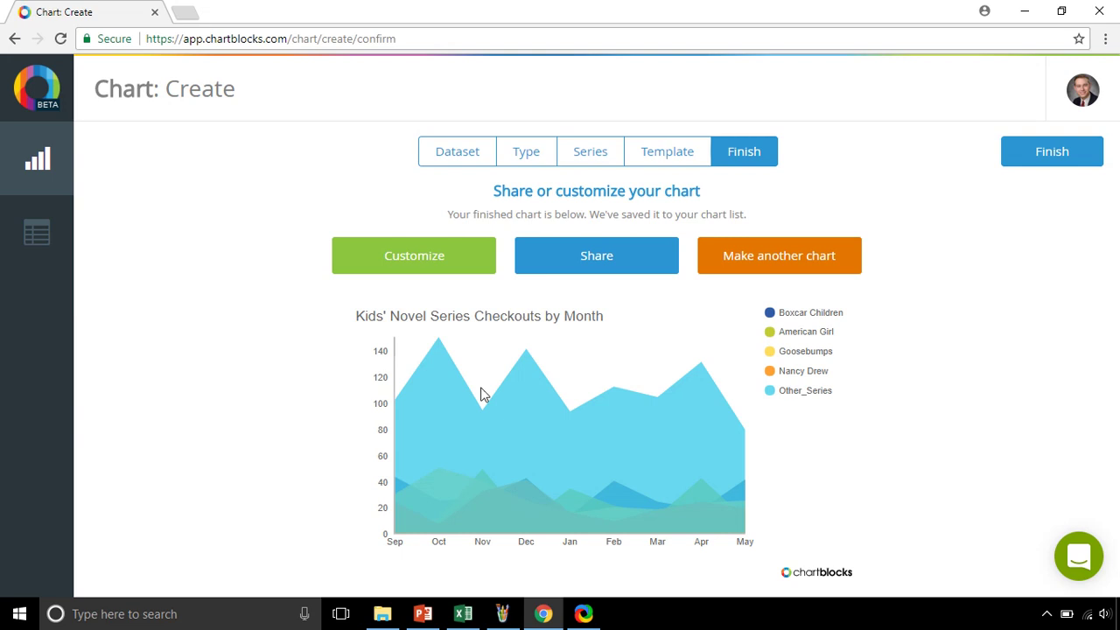
pyautogui.click(386, 263)
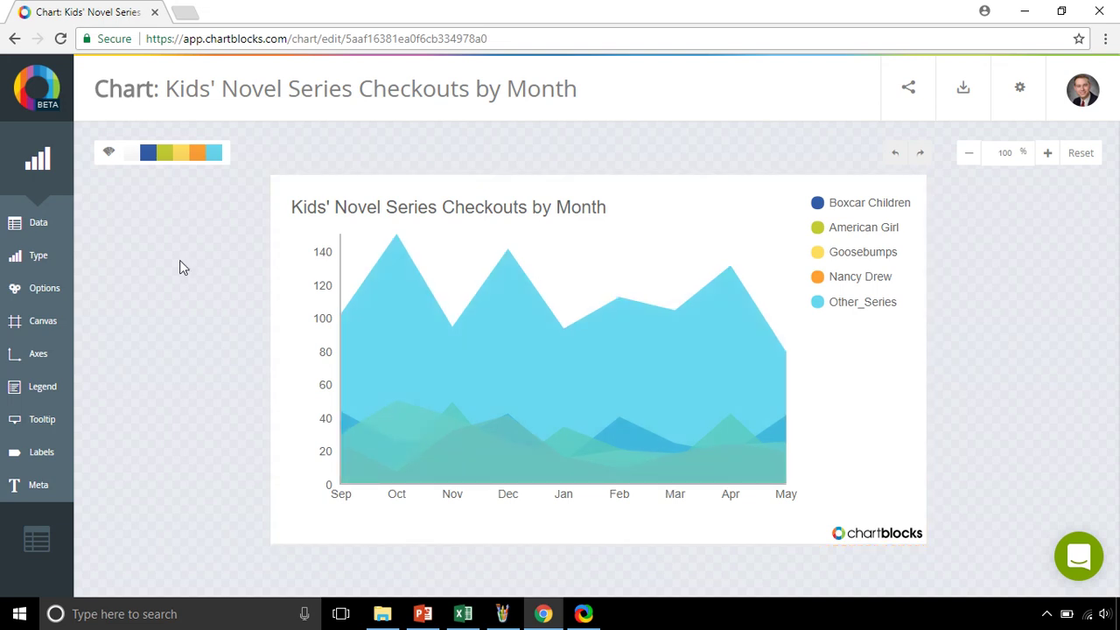
# - Turn on stacking for the chart's areas and close the chart options
pyautogui.click(46, 290)
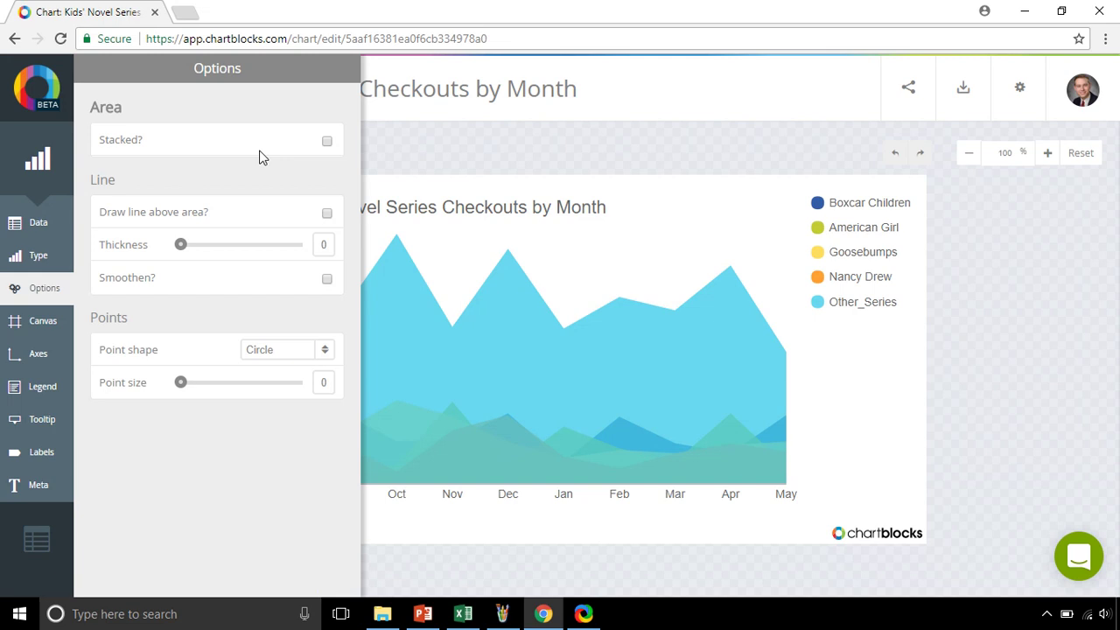
pyautogui.click(327, 143)
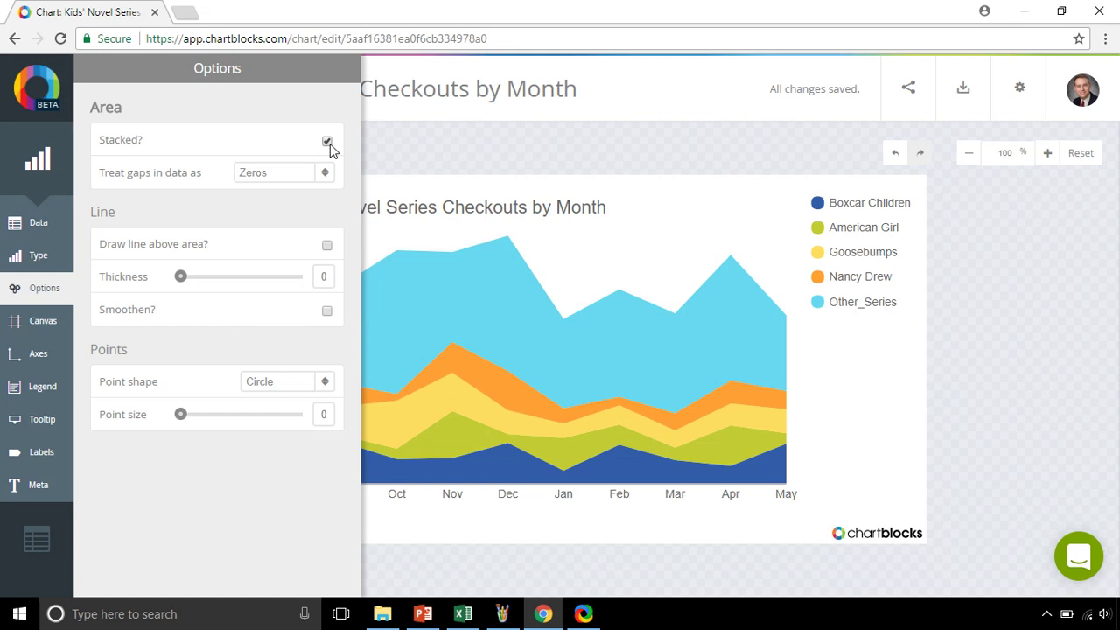
pyautogui.click(449, 151)
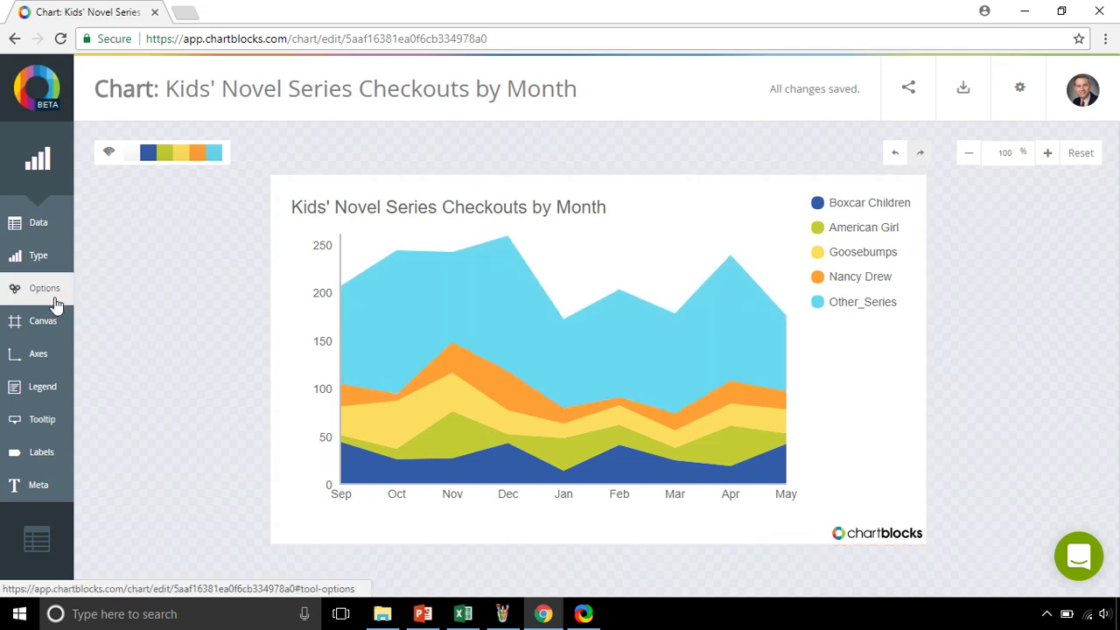
# - Move Other_Series to the top of the chart's data series order, above Boxcar Children, and close the series list
pyautogui.click(44, 228)
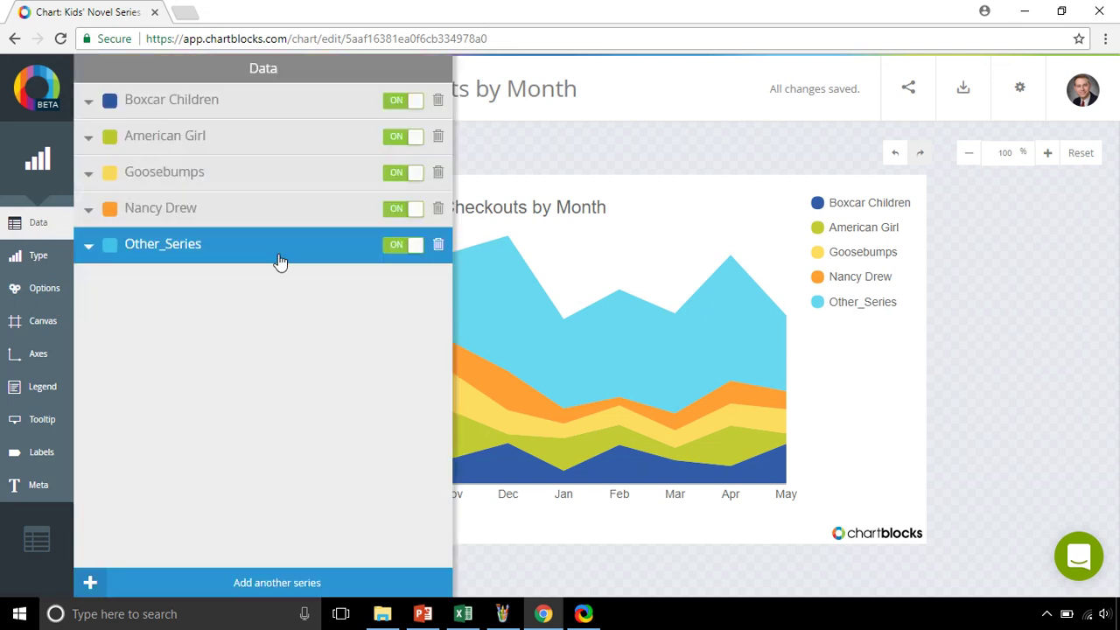
pyautogui.moveTo(280, 263)
pyautogui.mouseDown()
pyautogui.moveTo(272, 143)
pyautogui.moveTo(282, 105)
pyautogui.mouseUp()
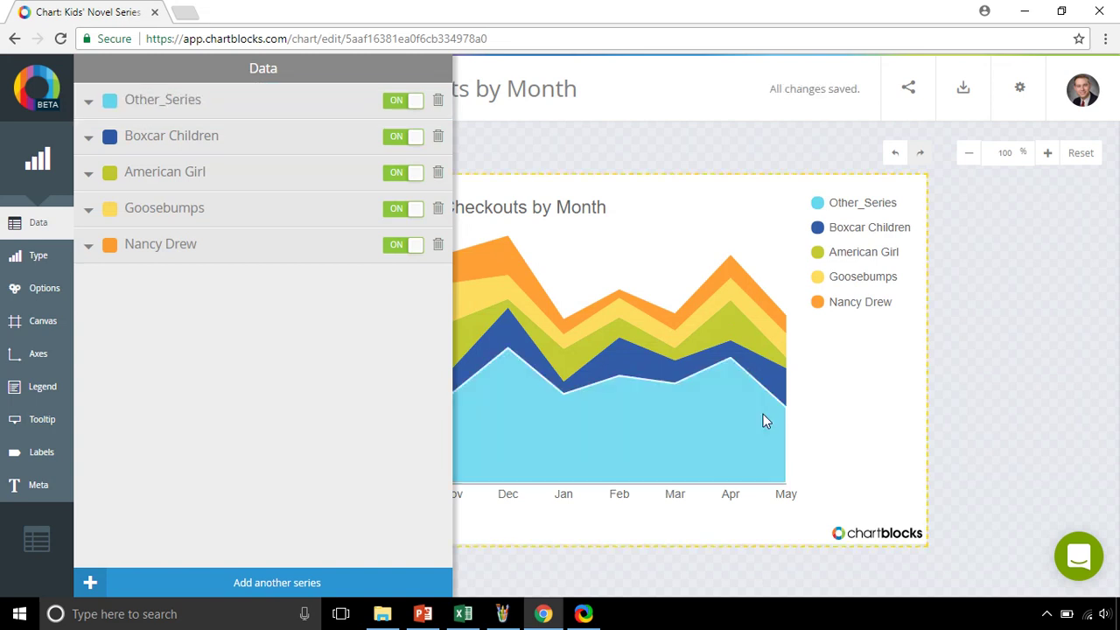
pyautogui.click(641, 160)
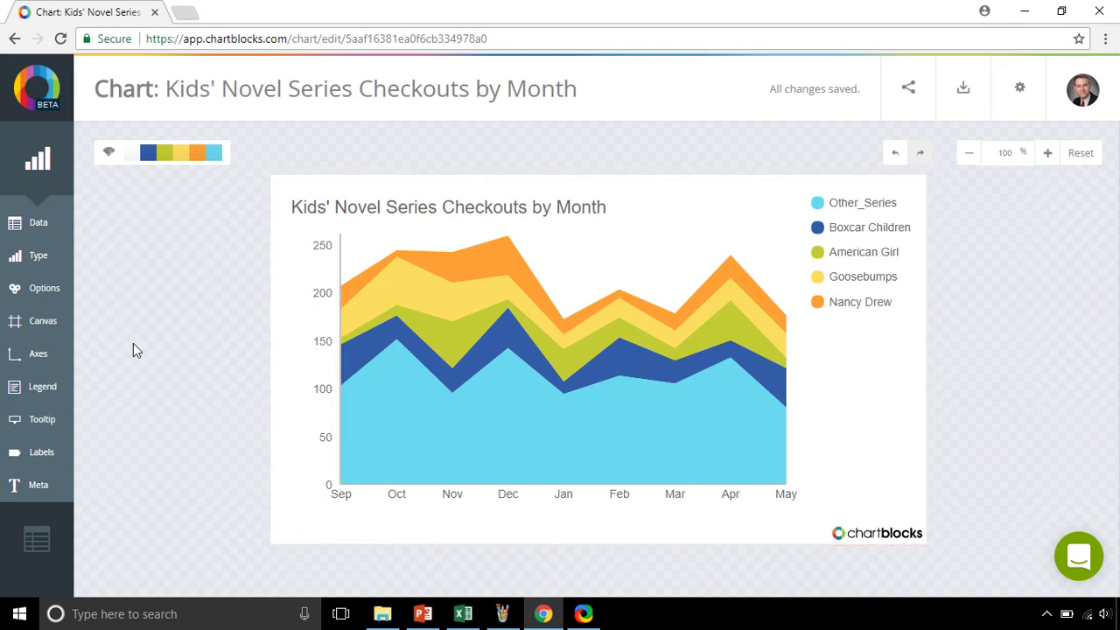
# - Turn off the chart's Left (Y) axis and close the axes settings
pyautogui.click(38, 356)
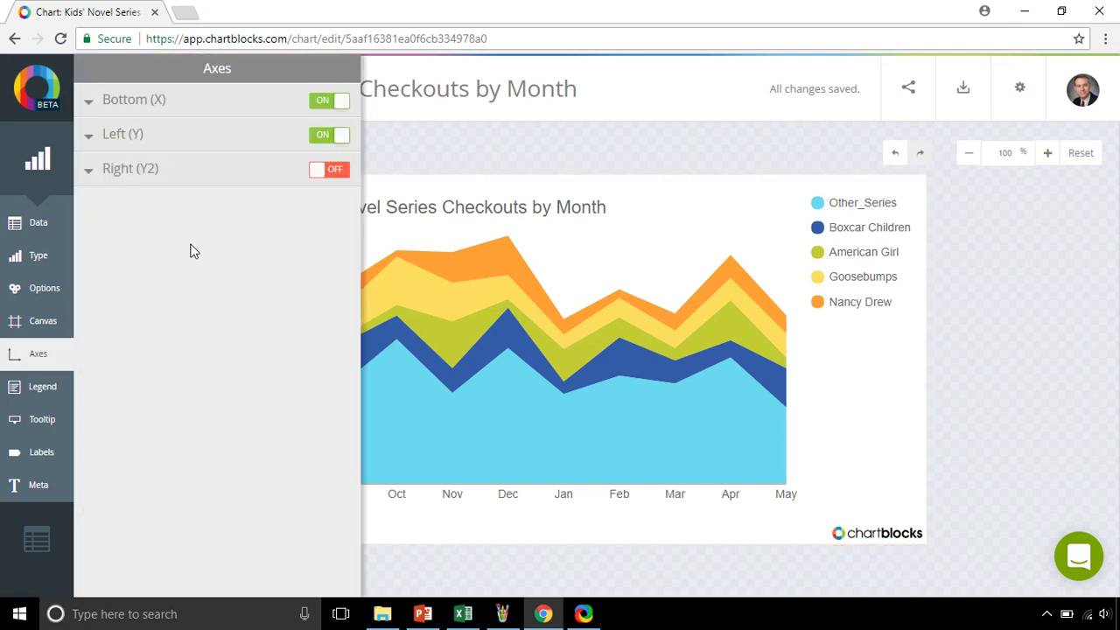
pyautogui.click(323, 136)
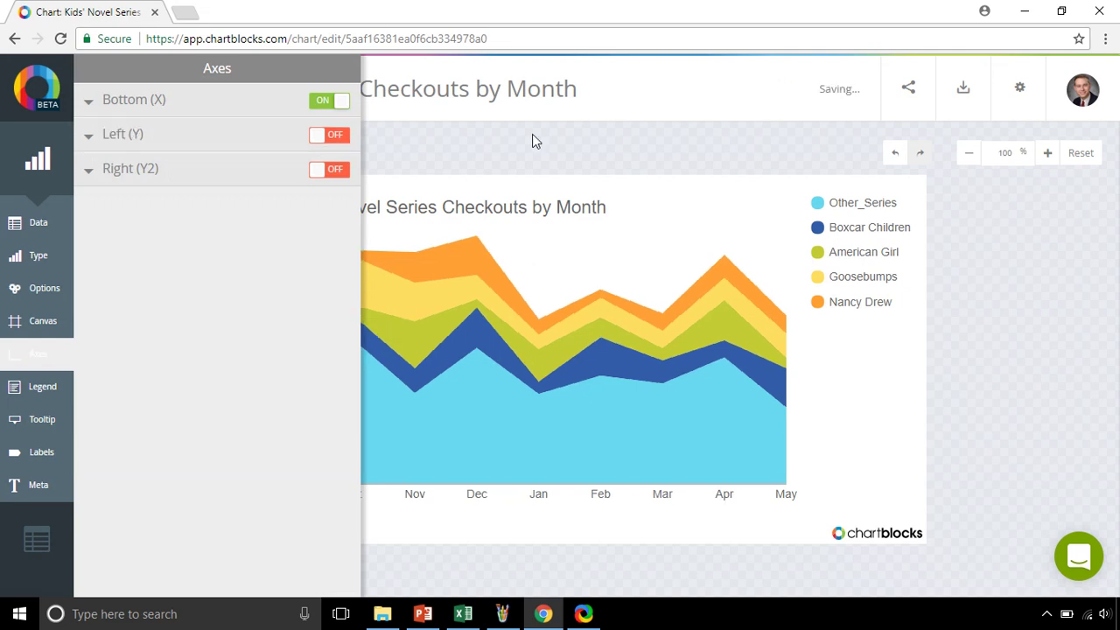
pyautogui.click(549, 457)
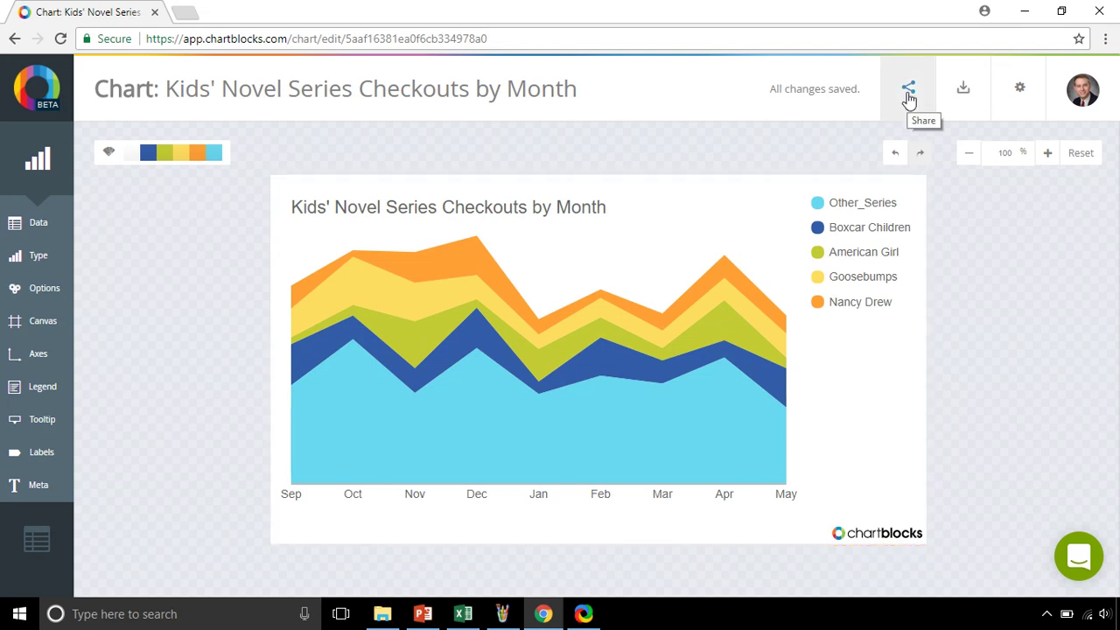
# - Look through the chart's download formats and its sharing embed code, and restore the browser window to its smaller size
pyautogui.click(975, 104)
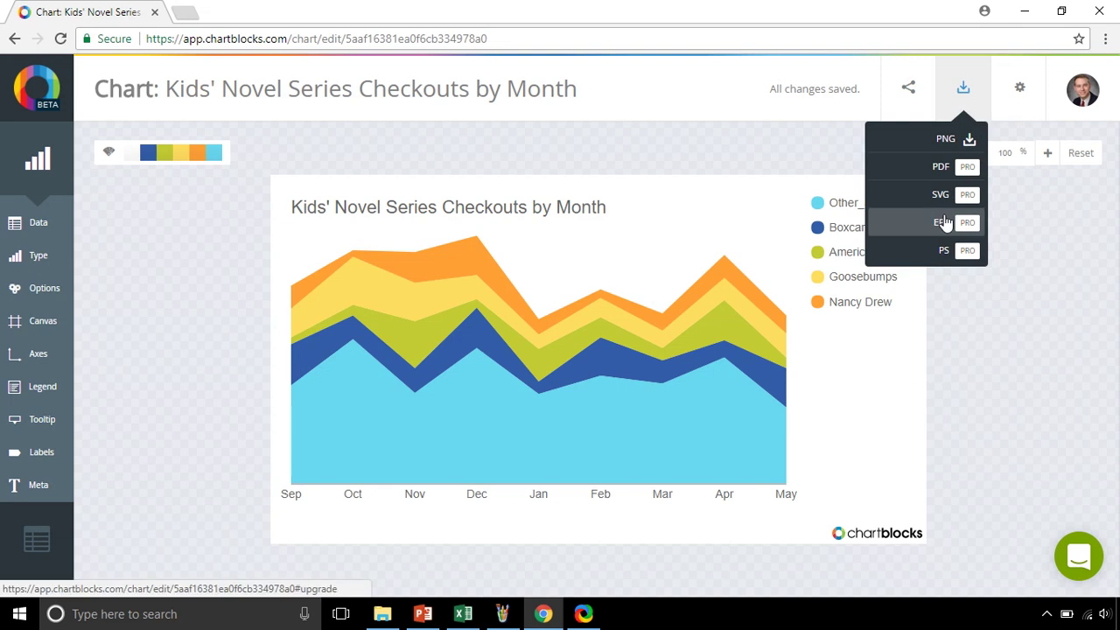
pyautogui.click(911, 90)
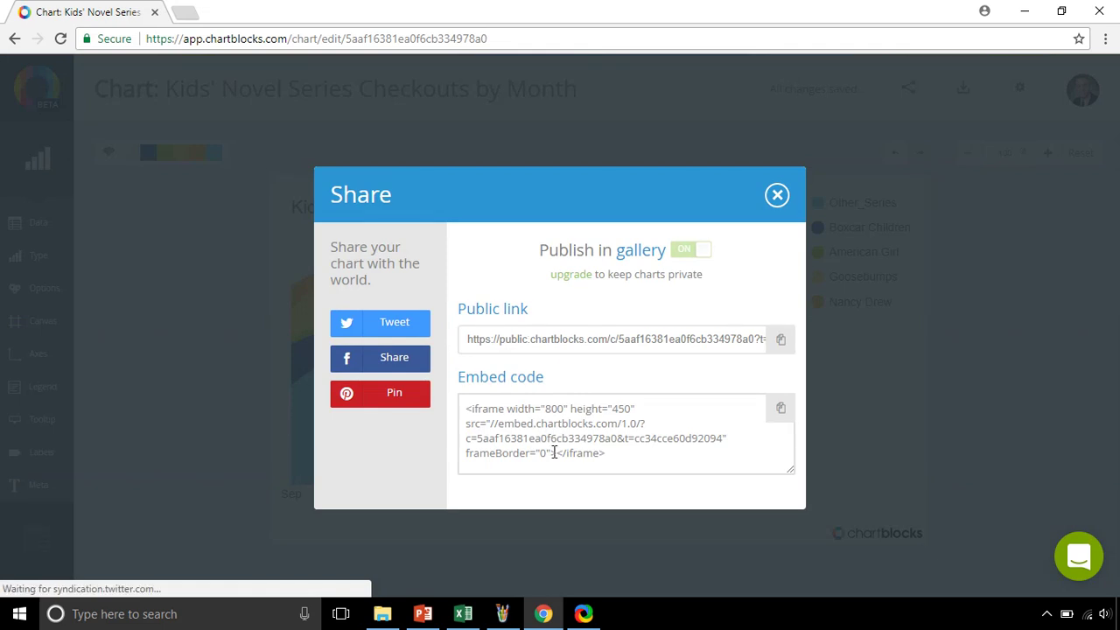
pyautogui.moveTo(504, 410); pyautogui.dragTo(465, 410)
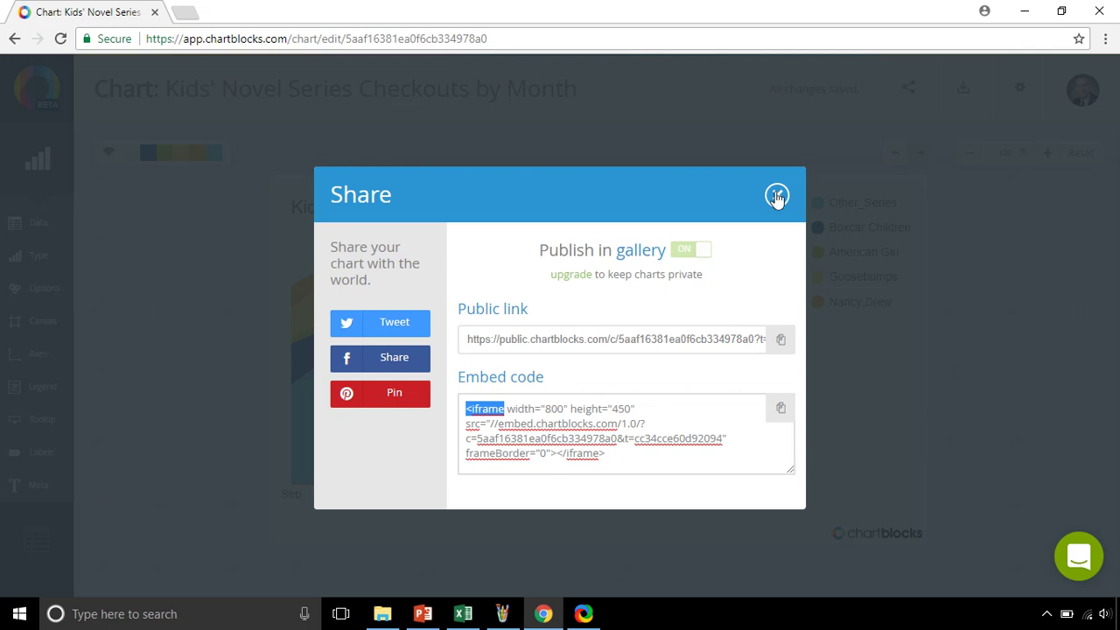
pyautogui.click(777, 196)
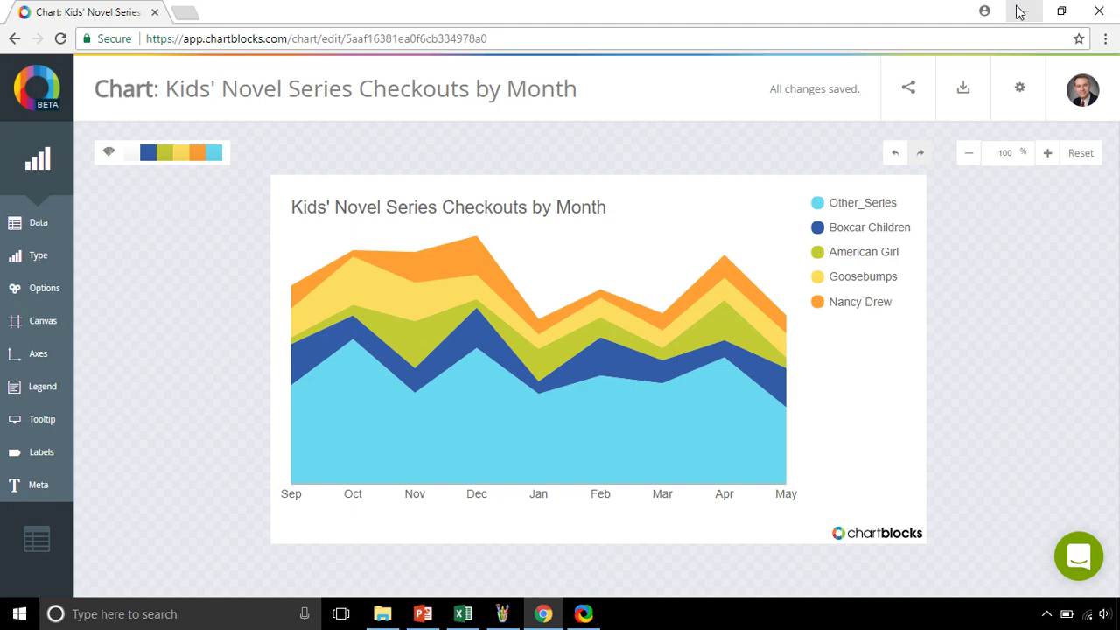
pyautogui.click(1062, 12)
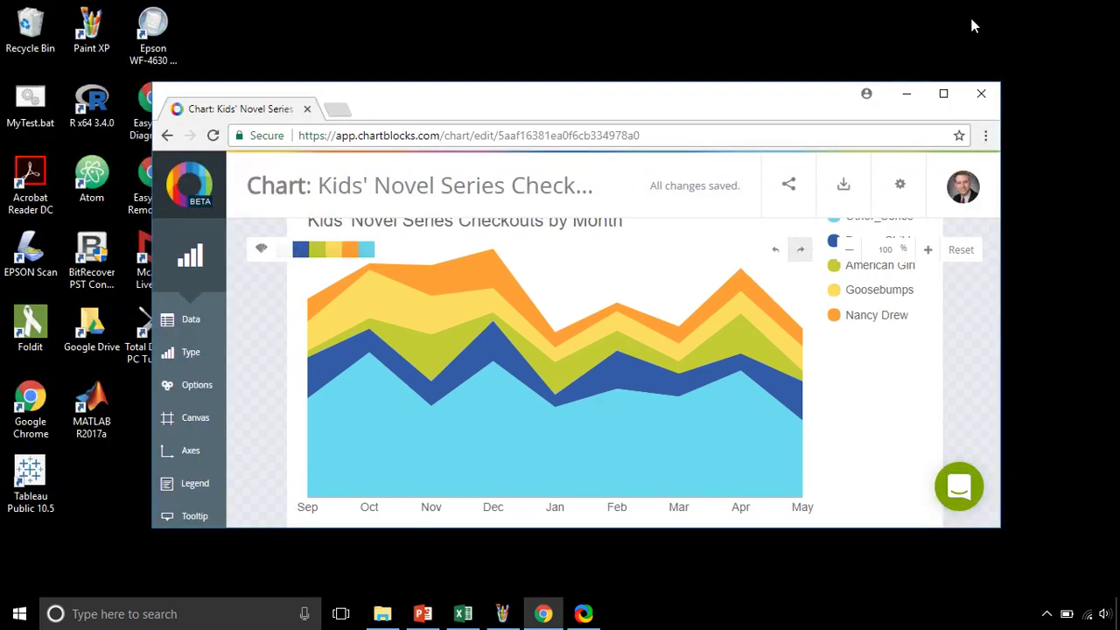